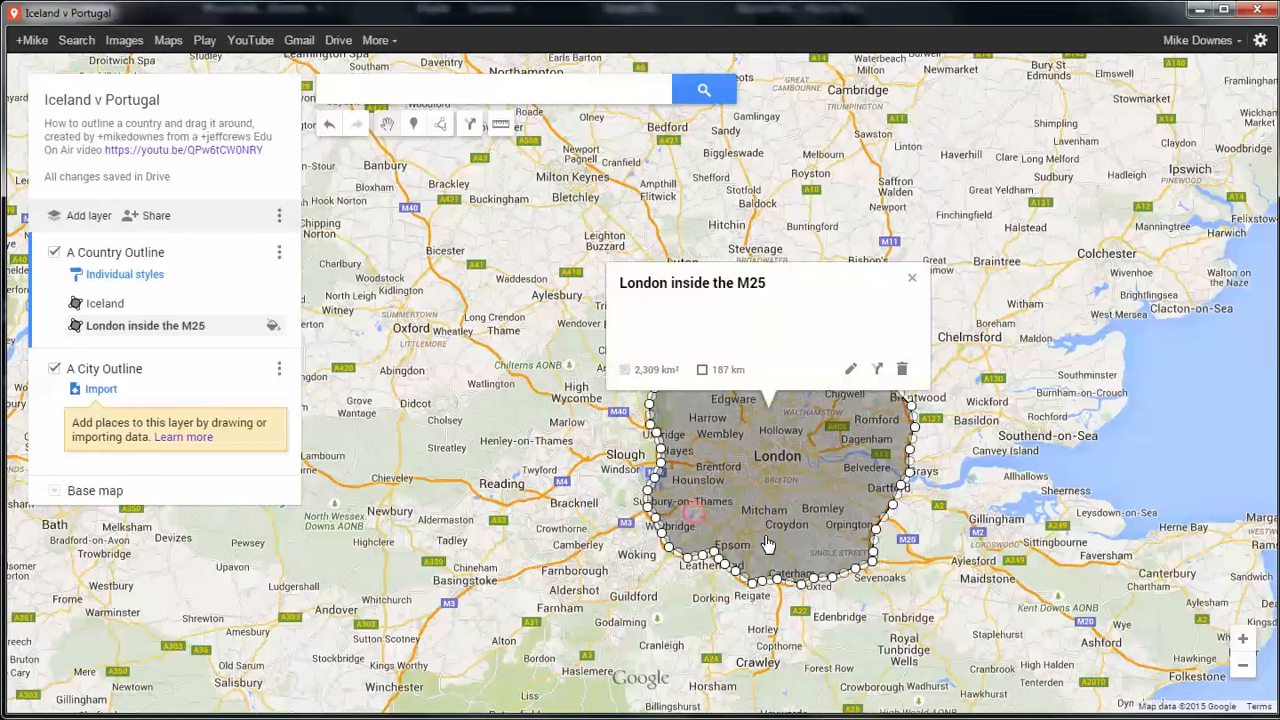
Close the London outline's info card and move the outline from London into the English Channel.
click(912, 278)
click(837, 457)
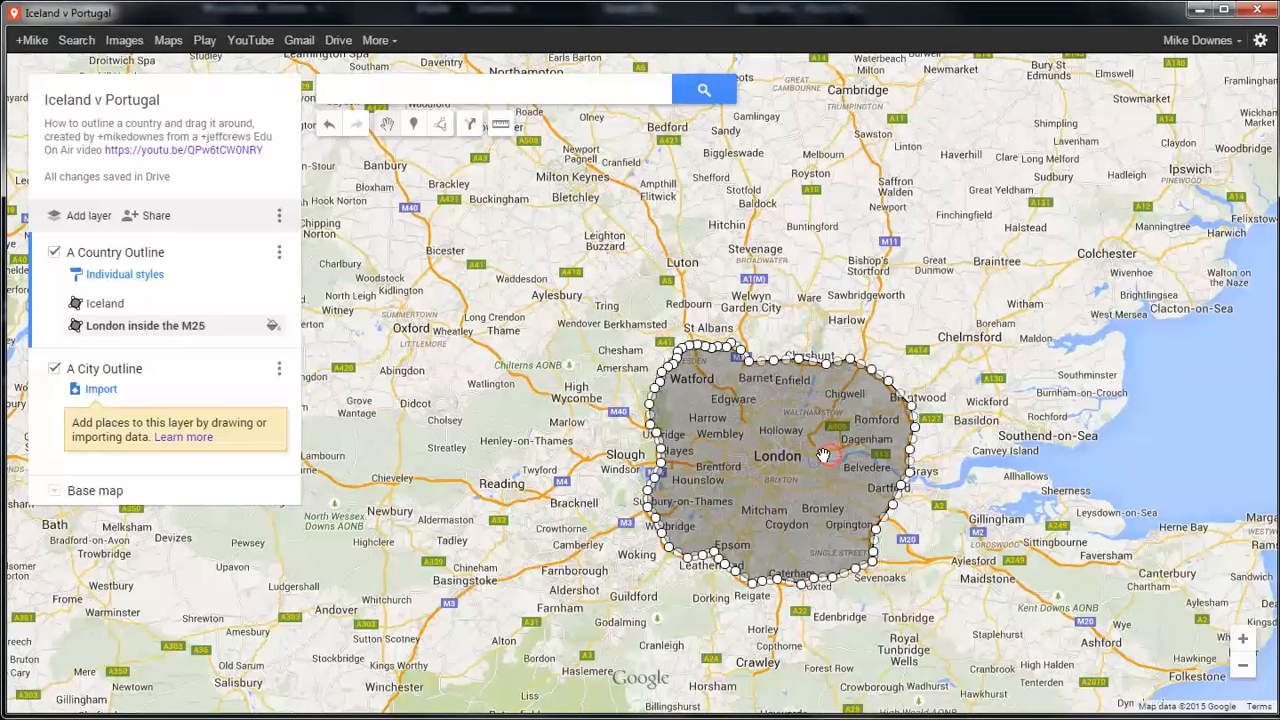
scroll(823, 455, down, 3)
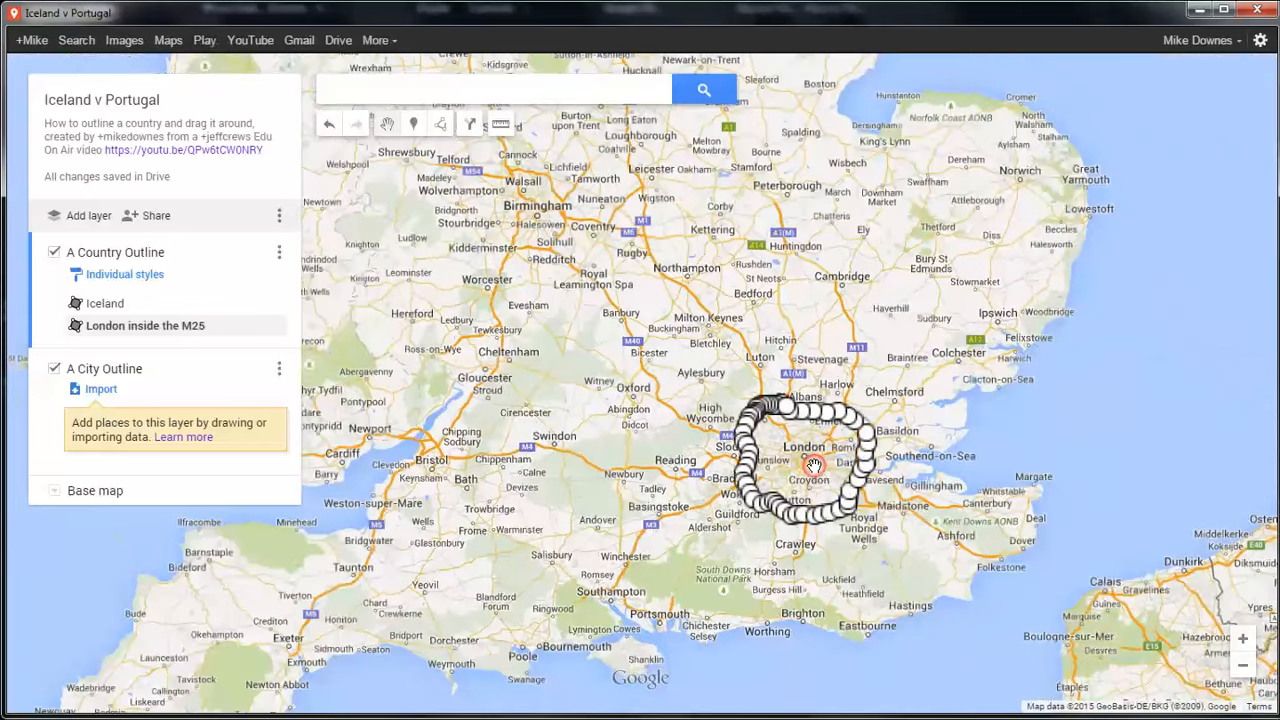
scroll(814, 466, down, 1)
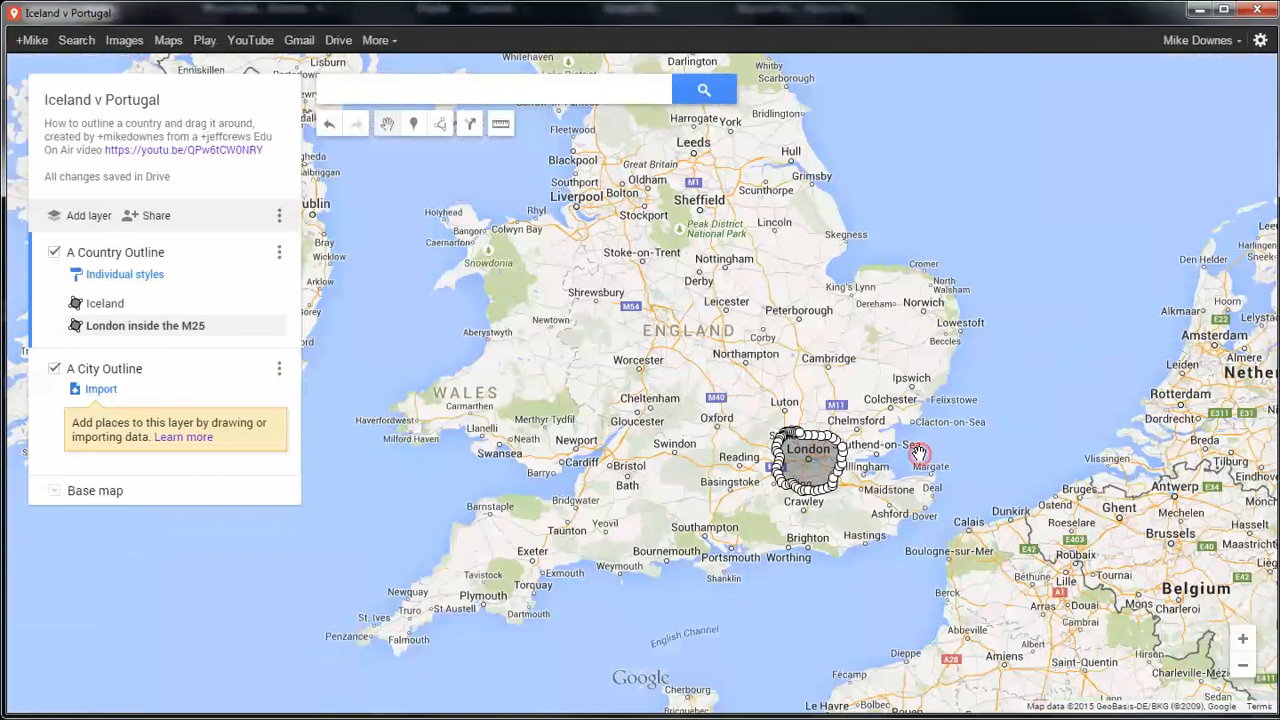
drag(822, 455, 872, 610)
Move the London inside the M25 outline from the English Channel to just east of Paris and compare its size with the city.
drag(984, 524, 780, 243)
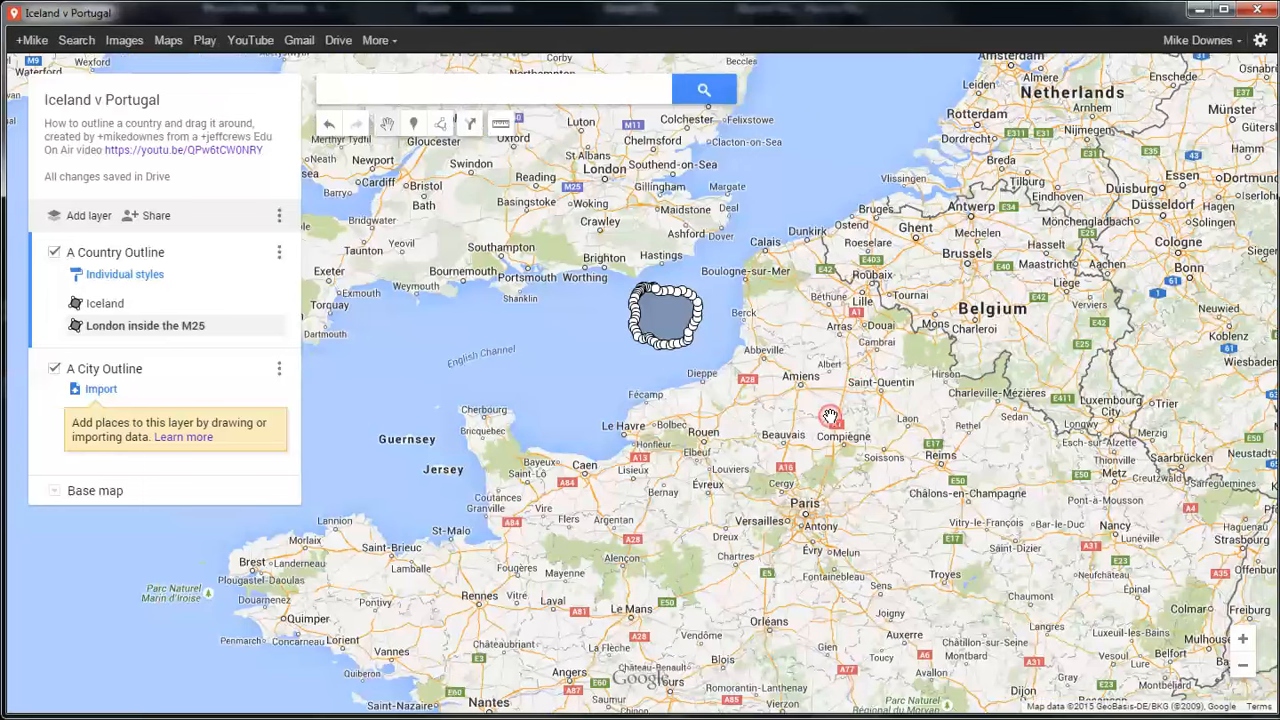
click(650, 318)
drag(663, 315, 870, 510)
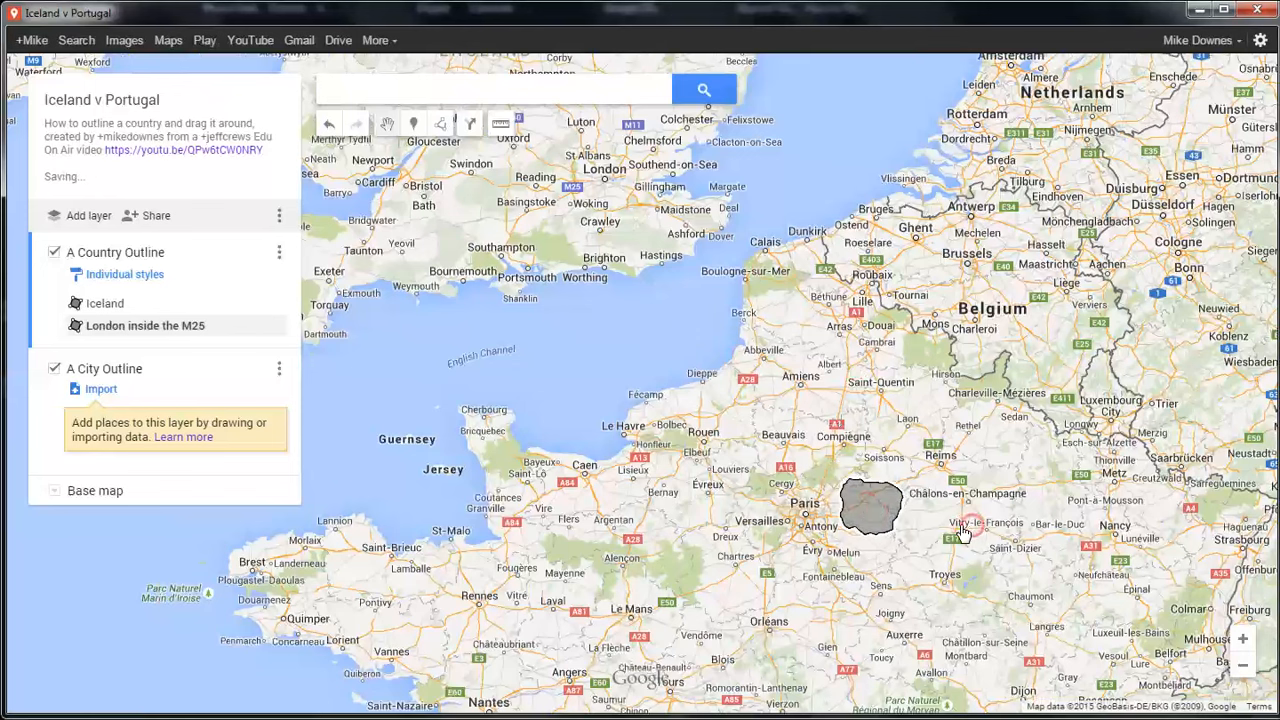
scroll(948, 530, up, 1)
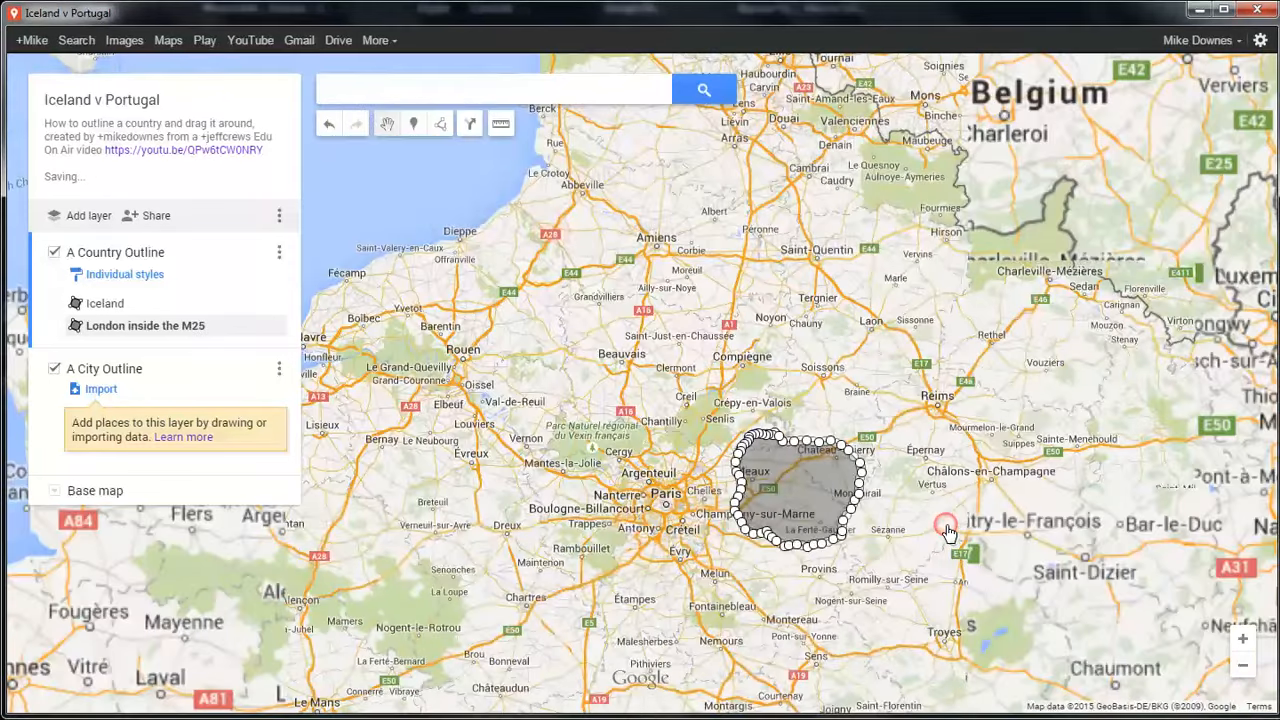
scroll(948, 530, up, 2)
drag(868, 447, 1034, 392)
drag(838, 348, 875, 388)
click(898, 385)
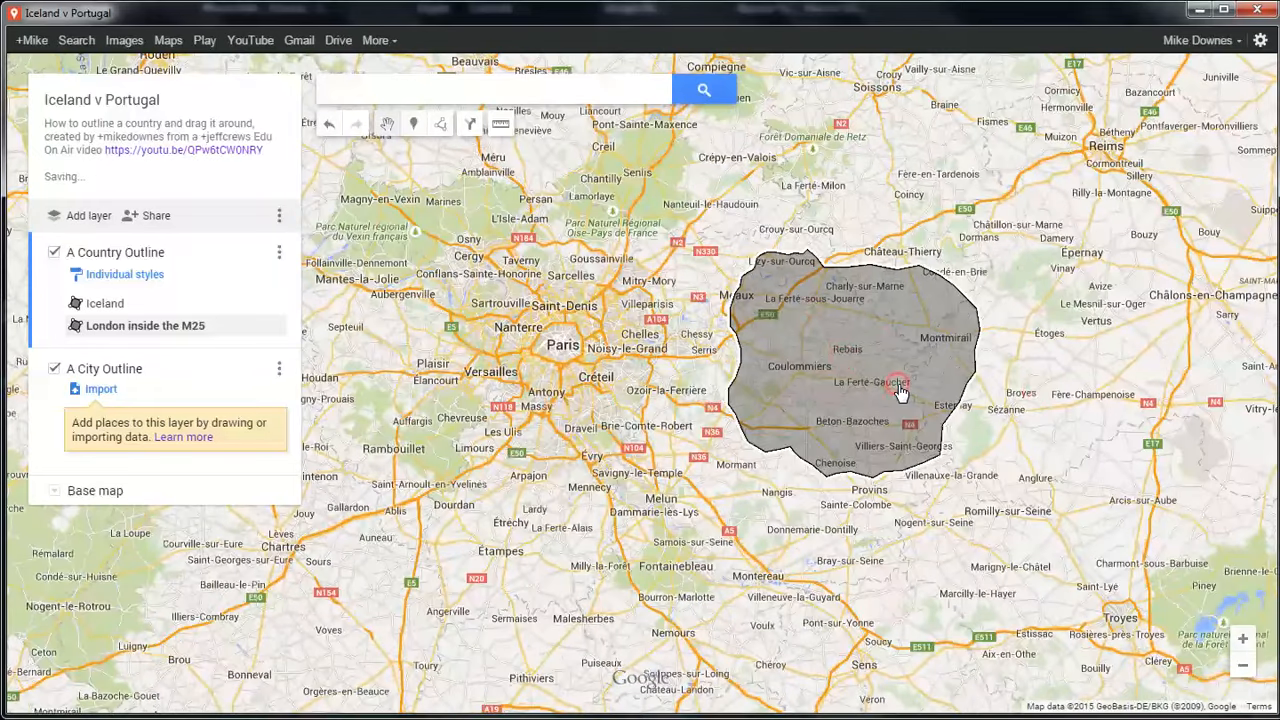
click(1015, 407)
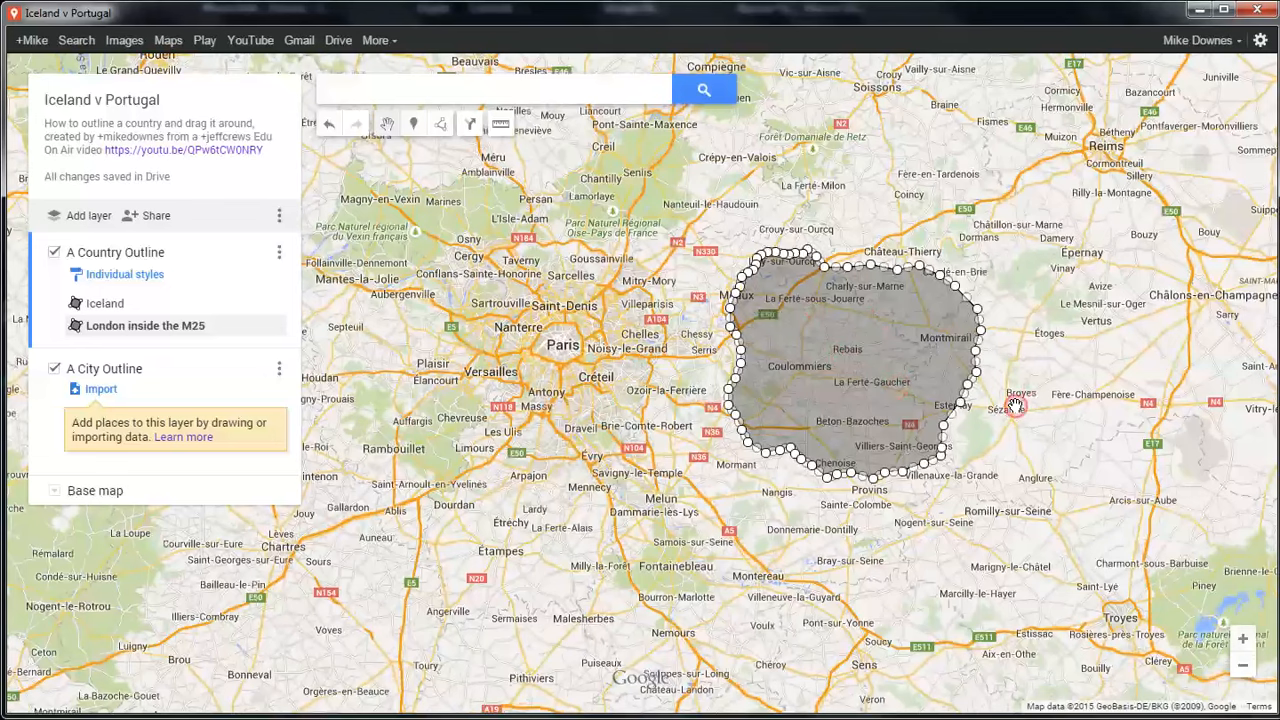
Move the London outline westward across northern France and out into the Celtic Sea beyond Brittany.
scroll(1015, 407, down, 1)
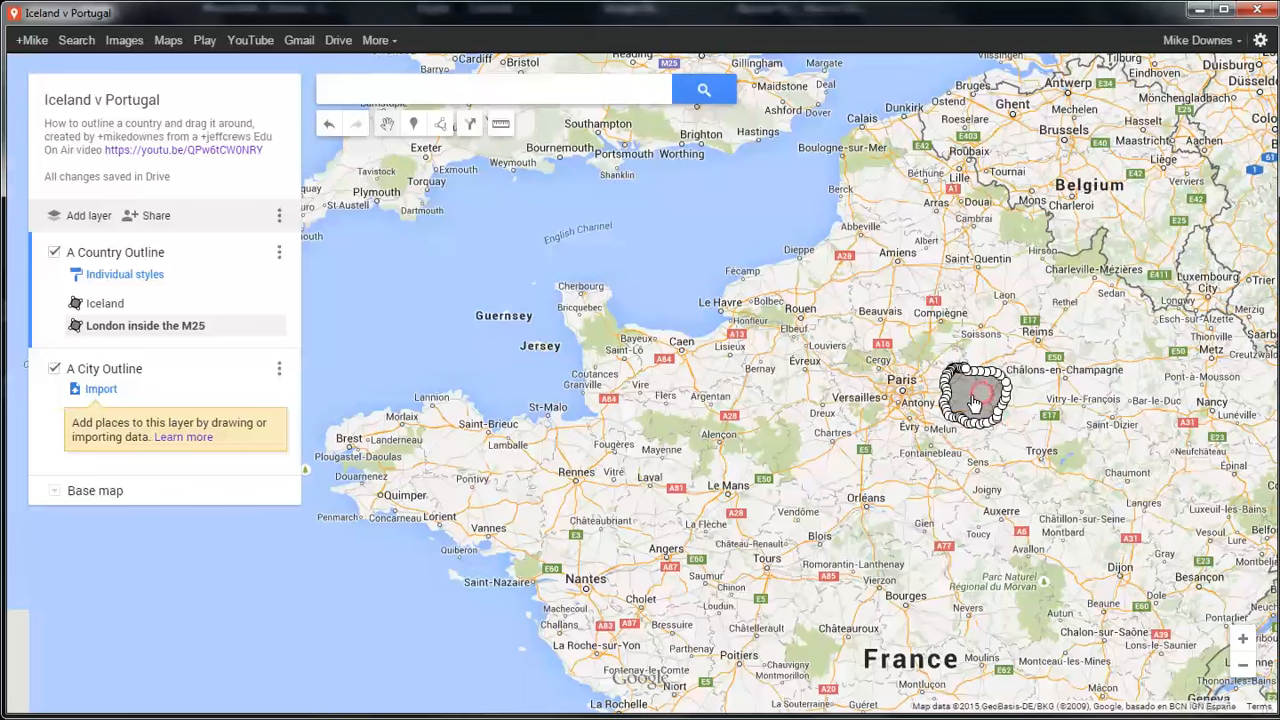
drag(980, 397, 366, 403)
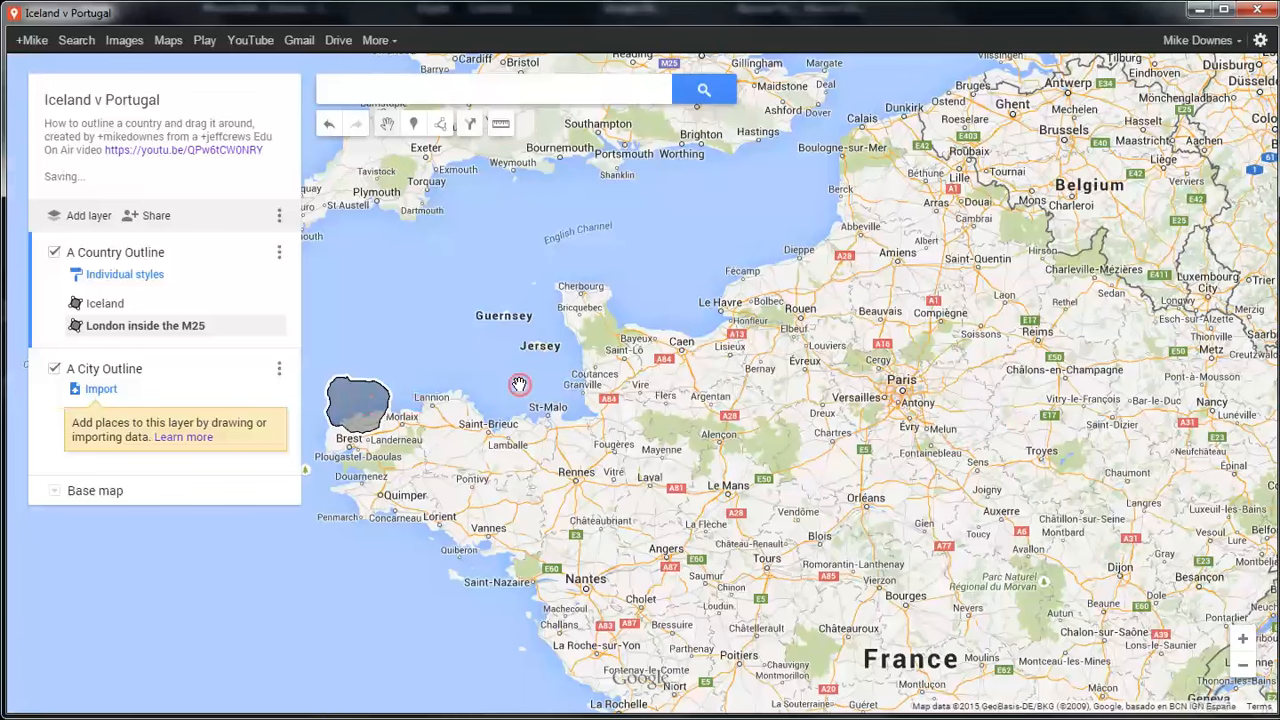
drag(498, 391, 1109, 326)
drag(967, 352, 470, 384)
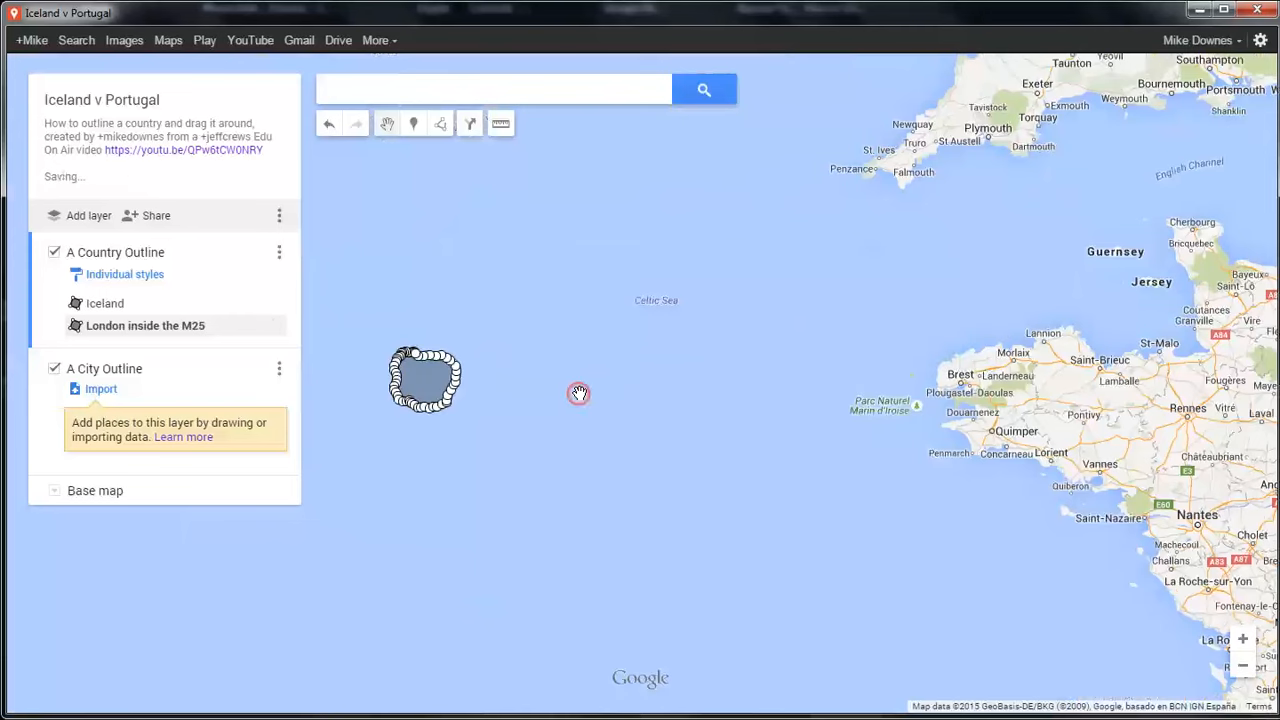
Move the London outline in stages westward across the Atlantic Ocean to the waters off the New Jersey coast.
scroll(585, 396, down, 1)
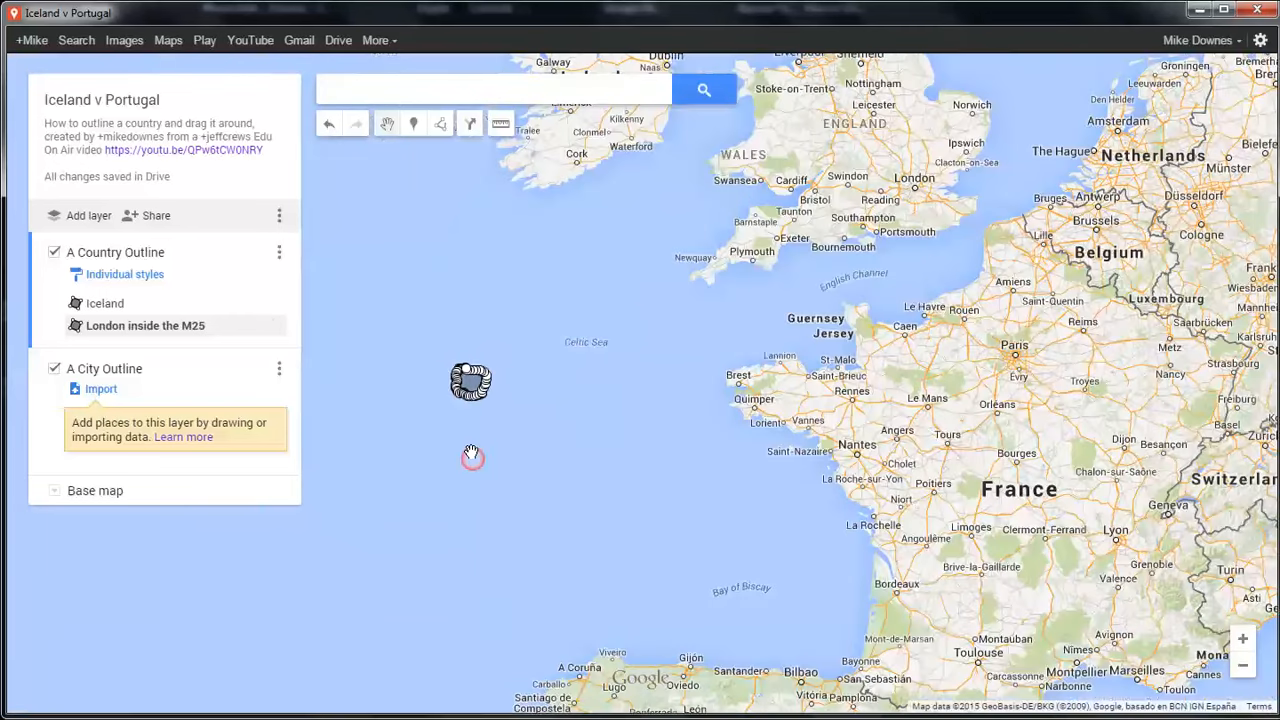
drag(775, 430, 1152, 336)
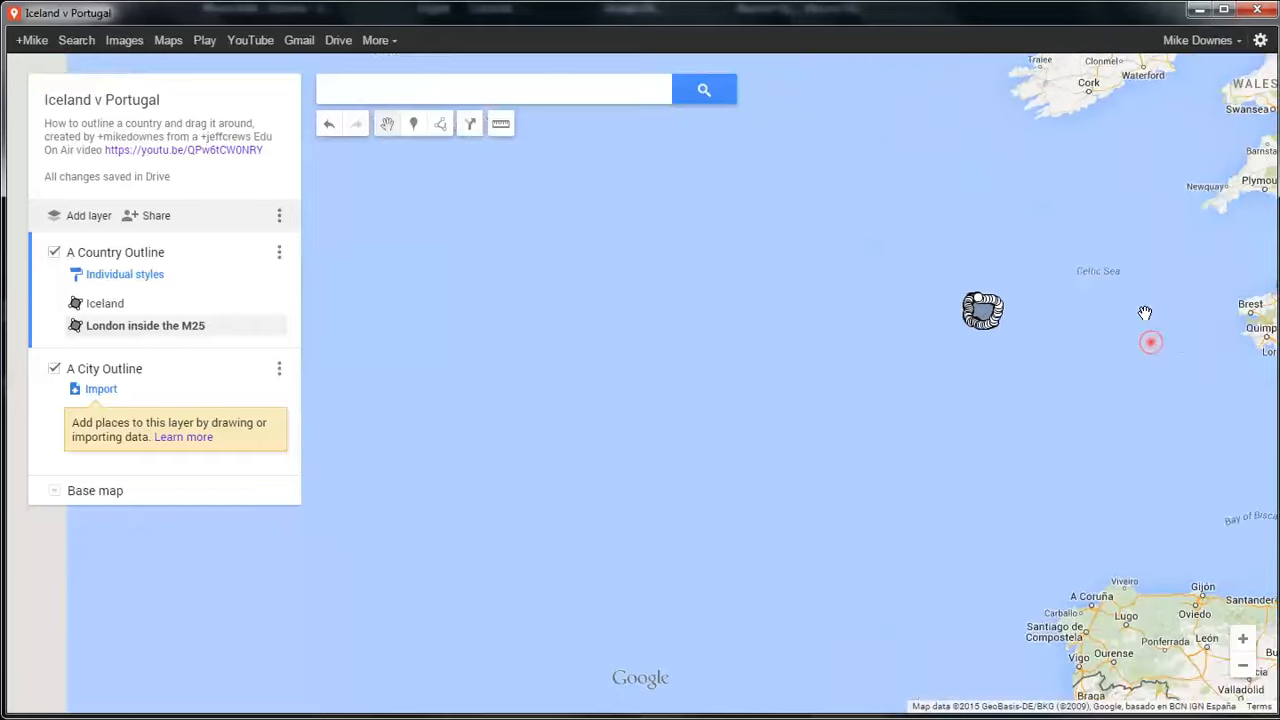
drag(1062, 277, 418, 469)
click(418, 471)
drag(389, 415, 477, 401)
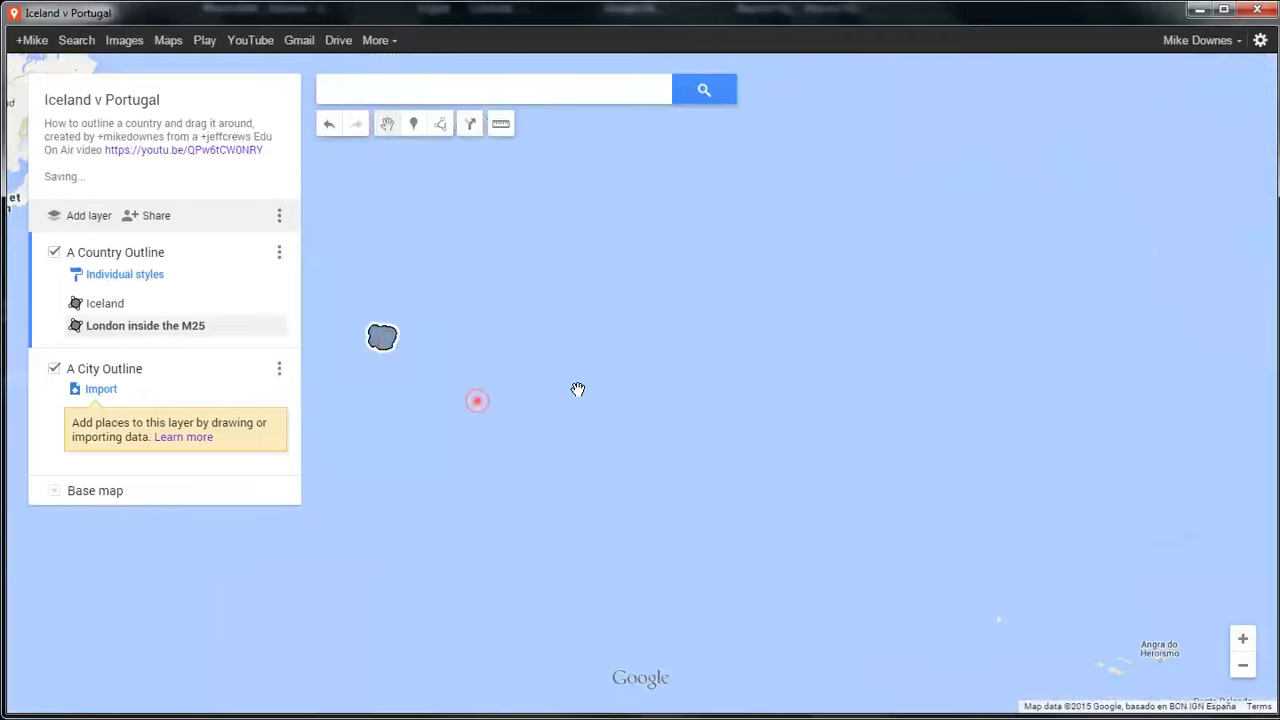
drag(969, 365, 1074, 363)
click(1052, 294)
drag(1052, 294, 409, 322)
click(386, 407)
drag(423, 412, 866, 350)
click(877, 287)
drag(846, 300, 857, 410)
Reposition the London outline from off the New Jersey coast onto Long Island, immediately east of New York.
scroll(853, 403, up, 3)
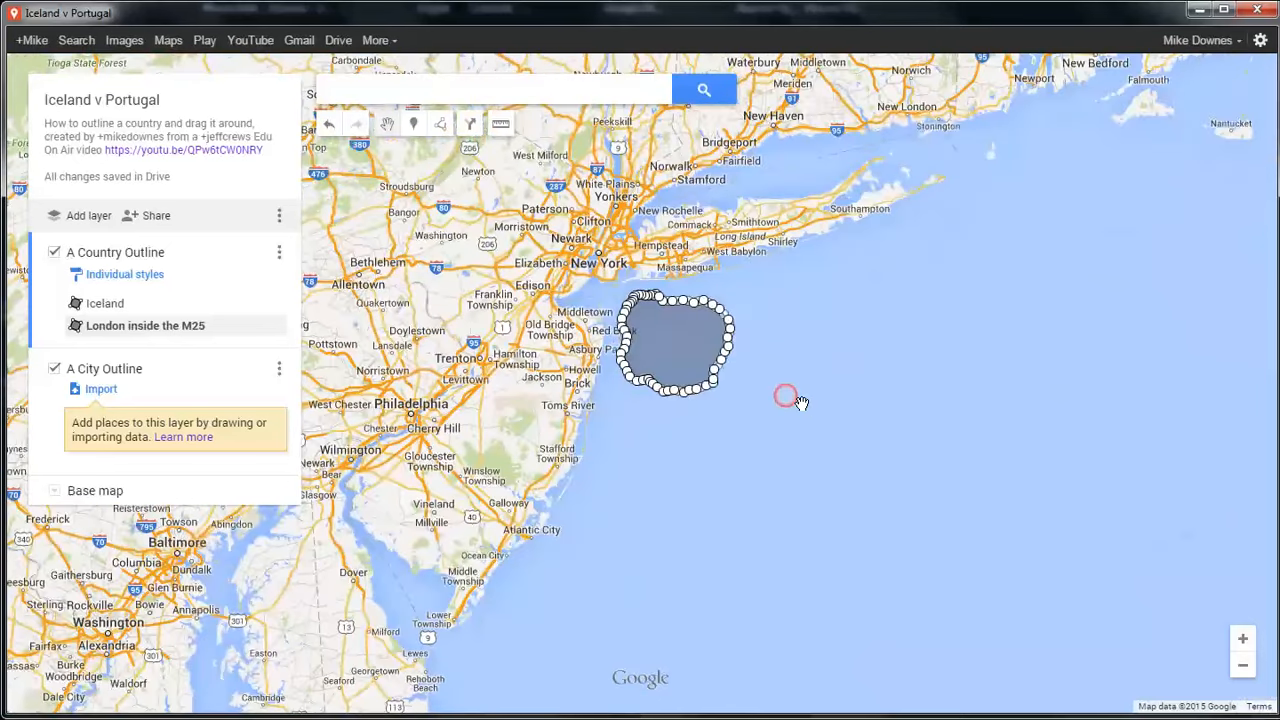
scroll(794, 397, up, 1)
drag(755, 327, 1078, 502)
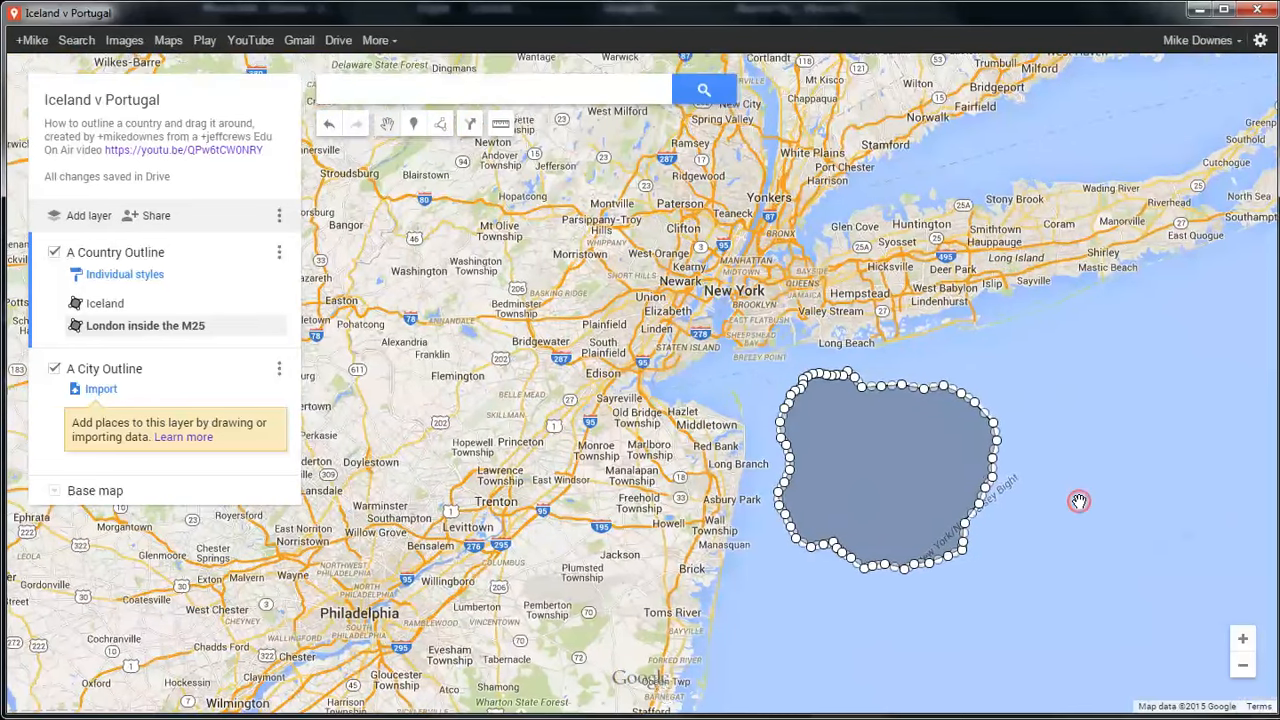
click(873, 464)
drag(851, 443, 736, 285)
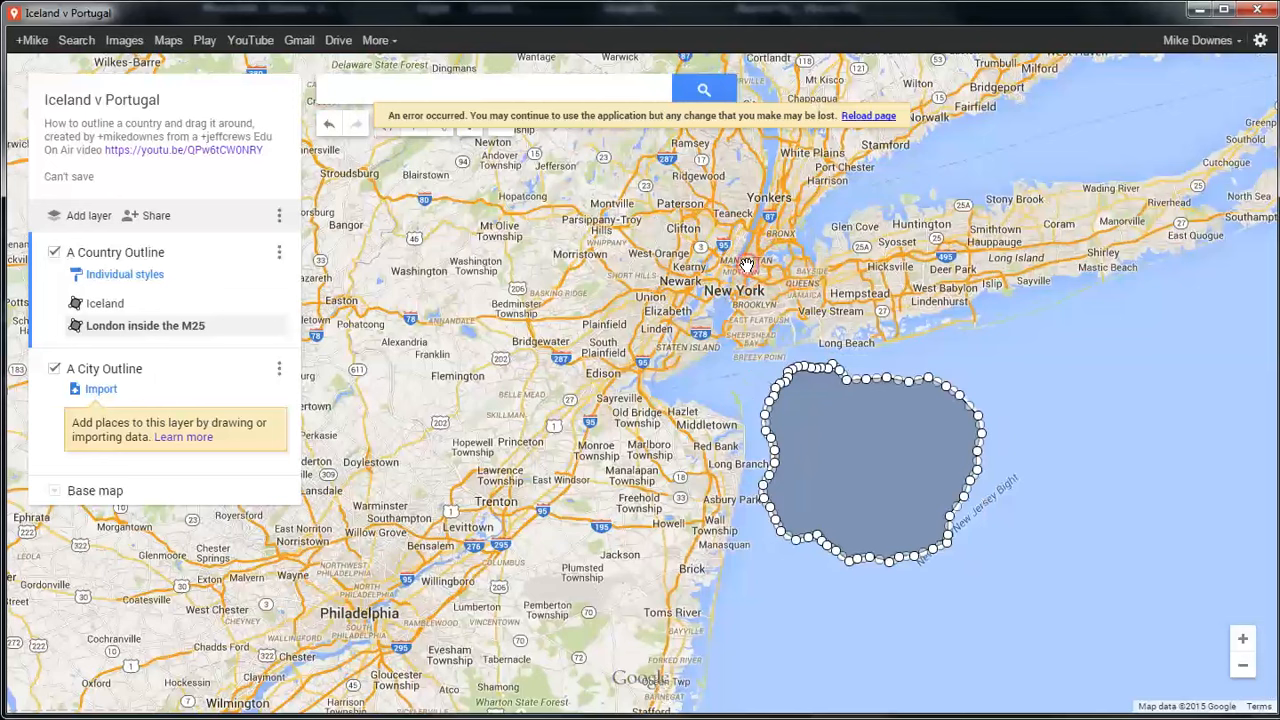
click(752, 315)
scroll(750, 308, up, 1)
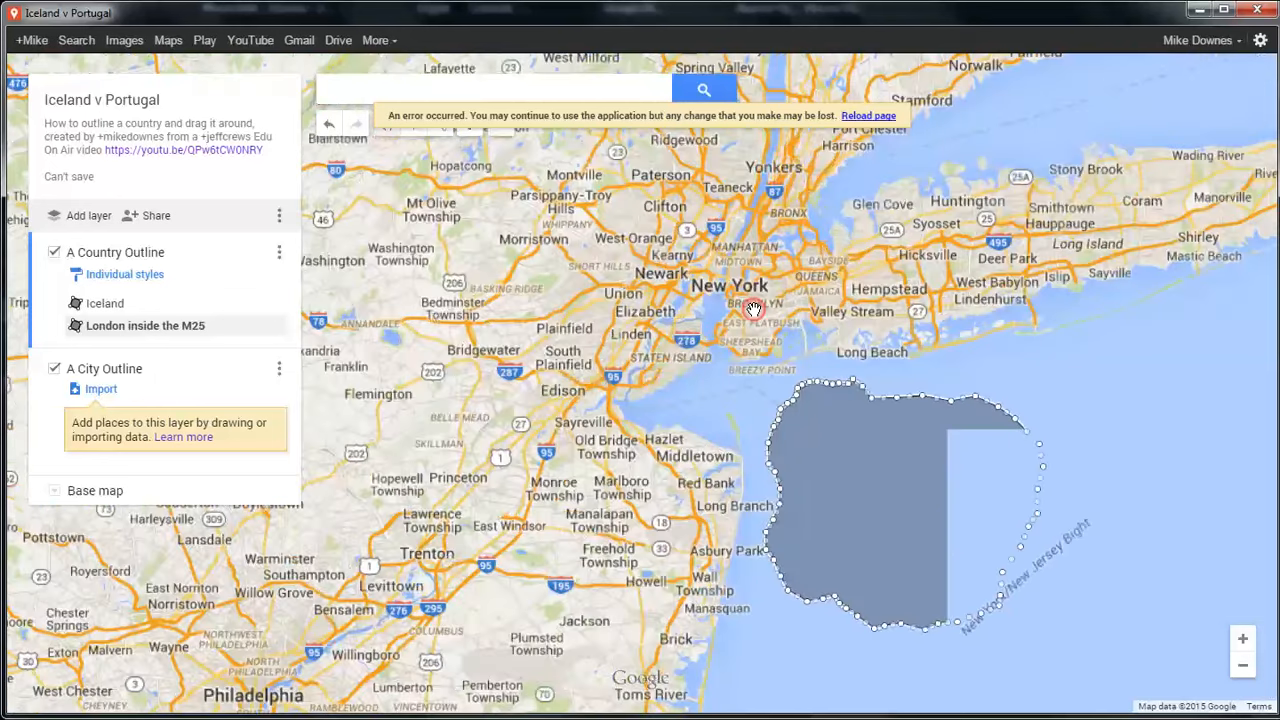
drag(642, 447, 458, 535)
drag(771, 608, 883, 317)
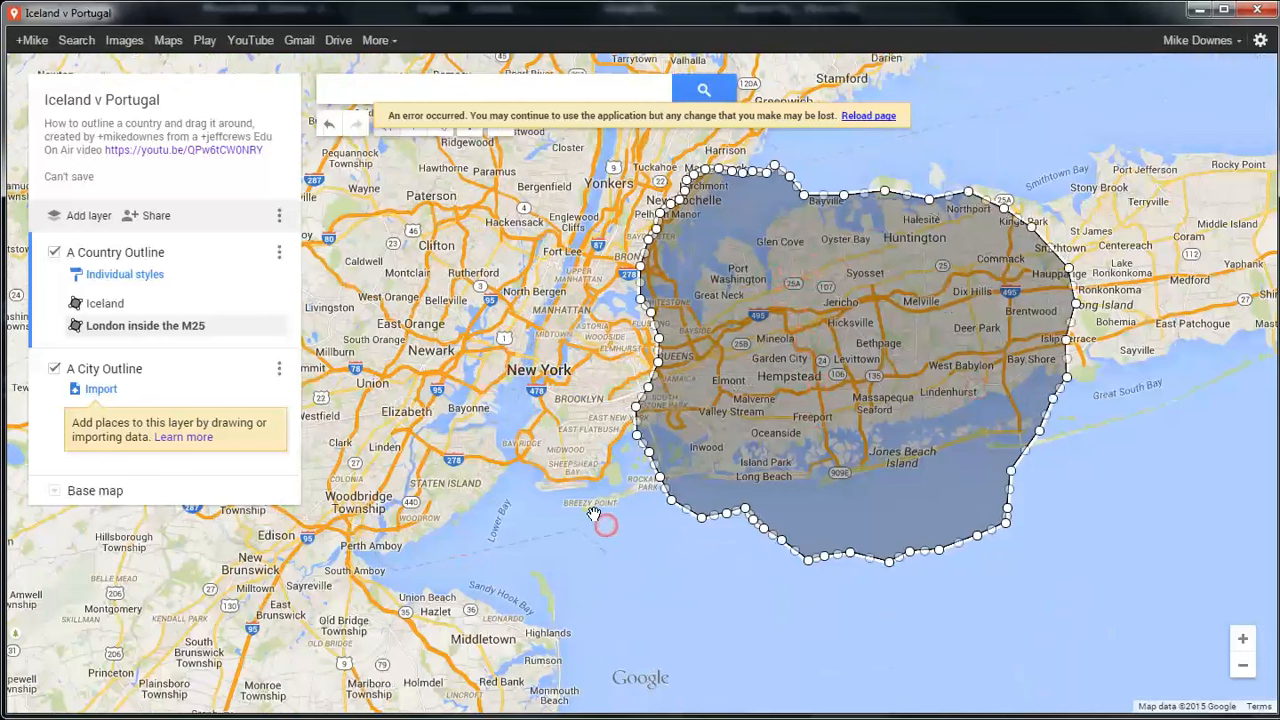
Compare the extent of the London outline with the New York metropolitan area beside it.
scroll(625, 557, down, 1)
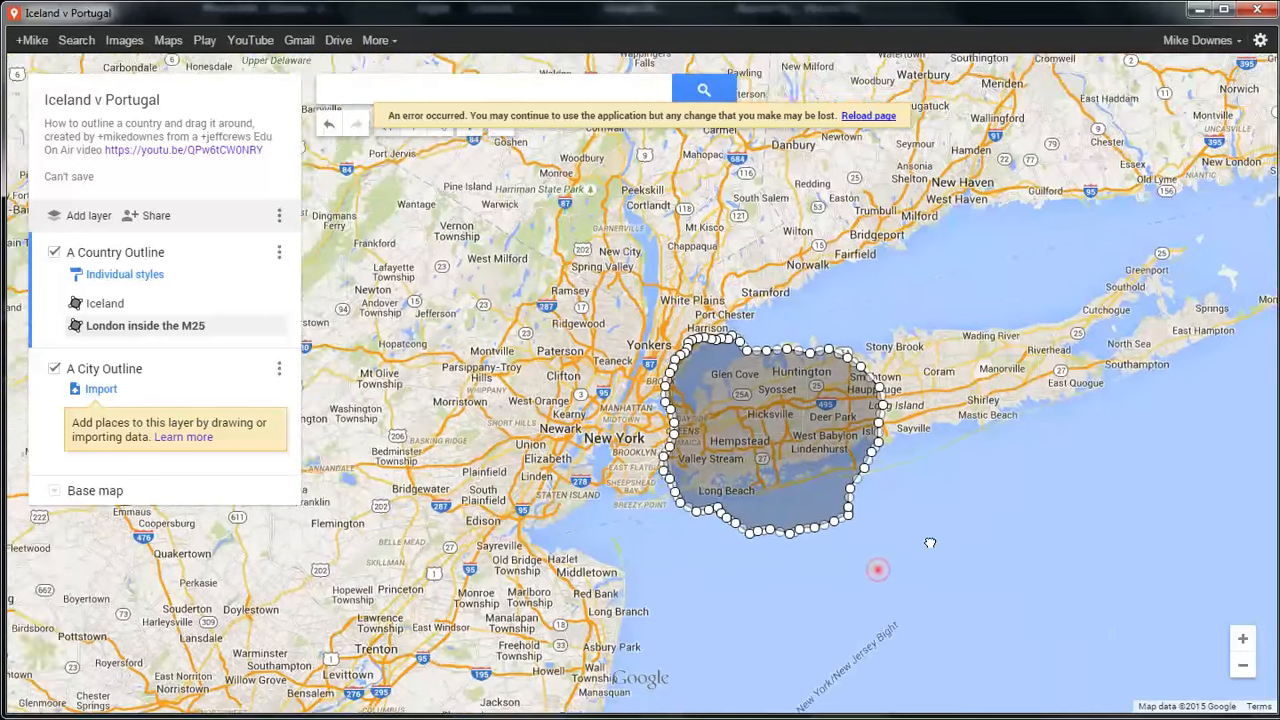
drag(930, 543, 1124, 472)
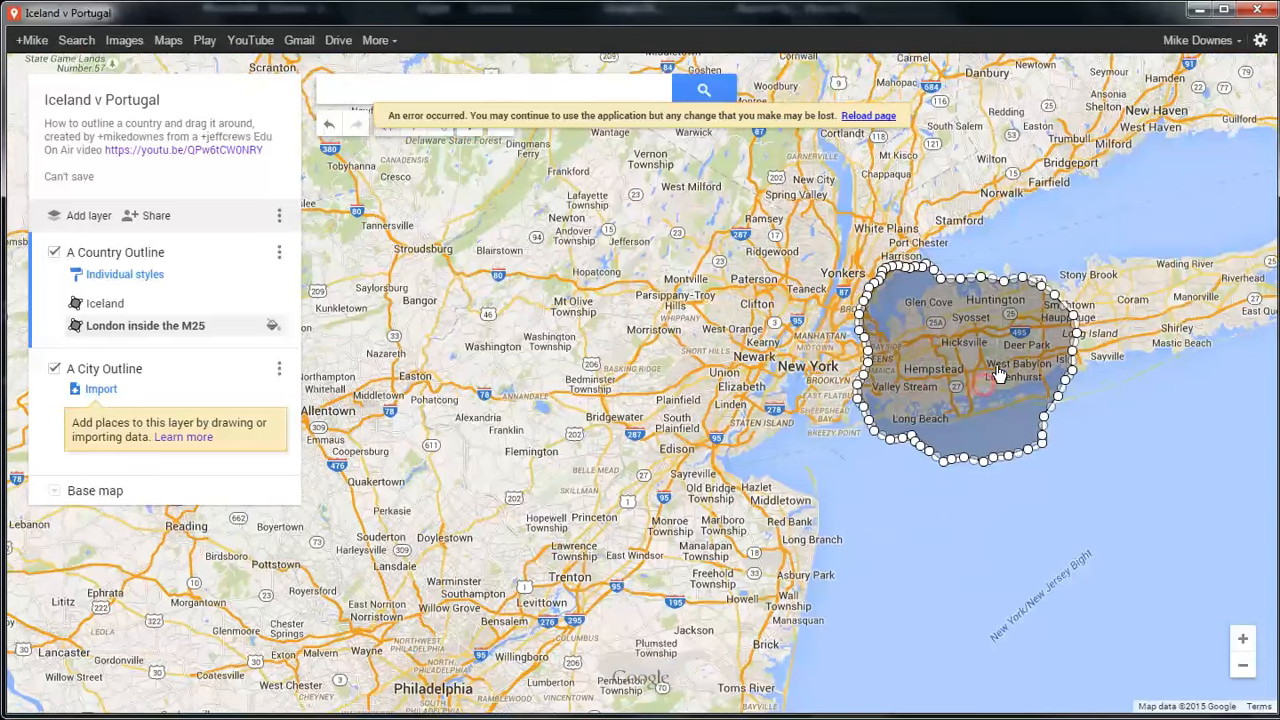
click(917, 372)
click(878, 445)
click(1157, 380)
click(874, 531)
Move the London outline from Long Island south-west to Annapolis, just east of Washington.
scroll(875, 540, down, 1)
click(888, 597)
drag(950, 536, 1068, 344)
drag(950, 412, 938, 437)
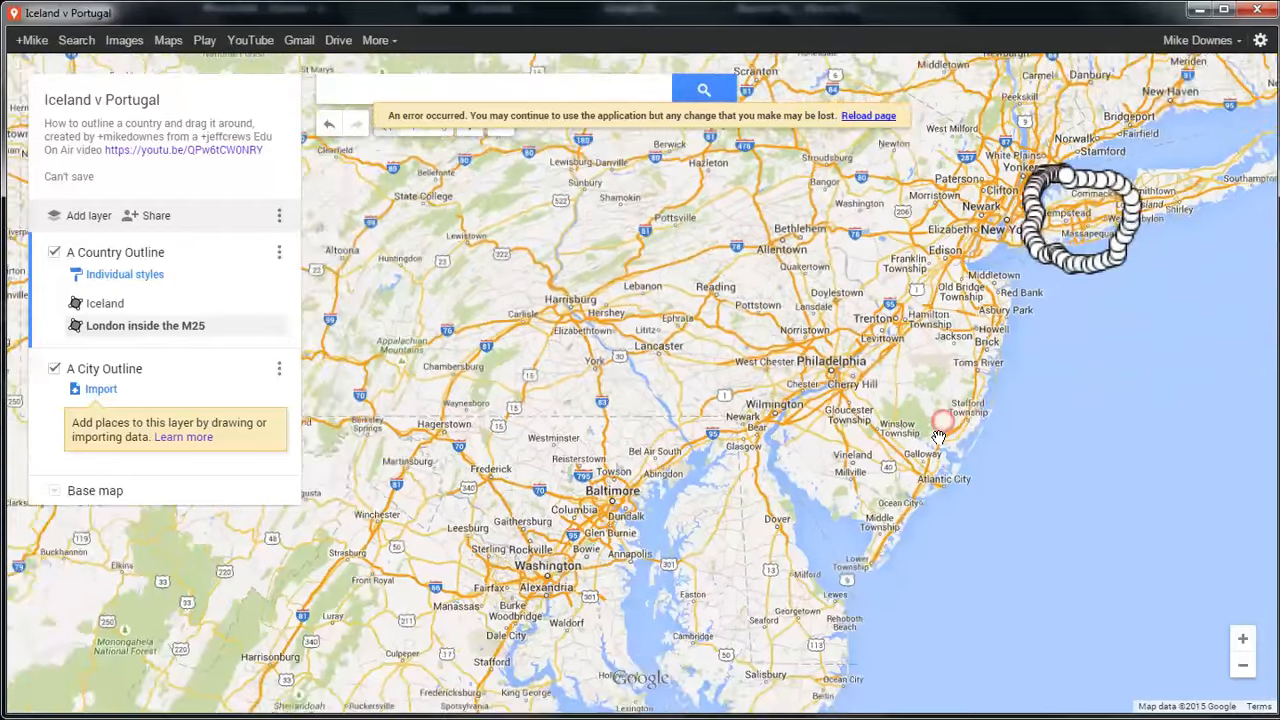
scroll(938, 437, down, 1)
click(973, 421)
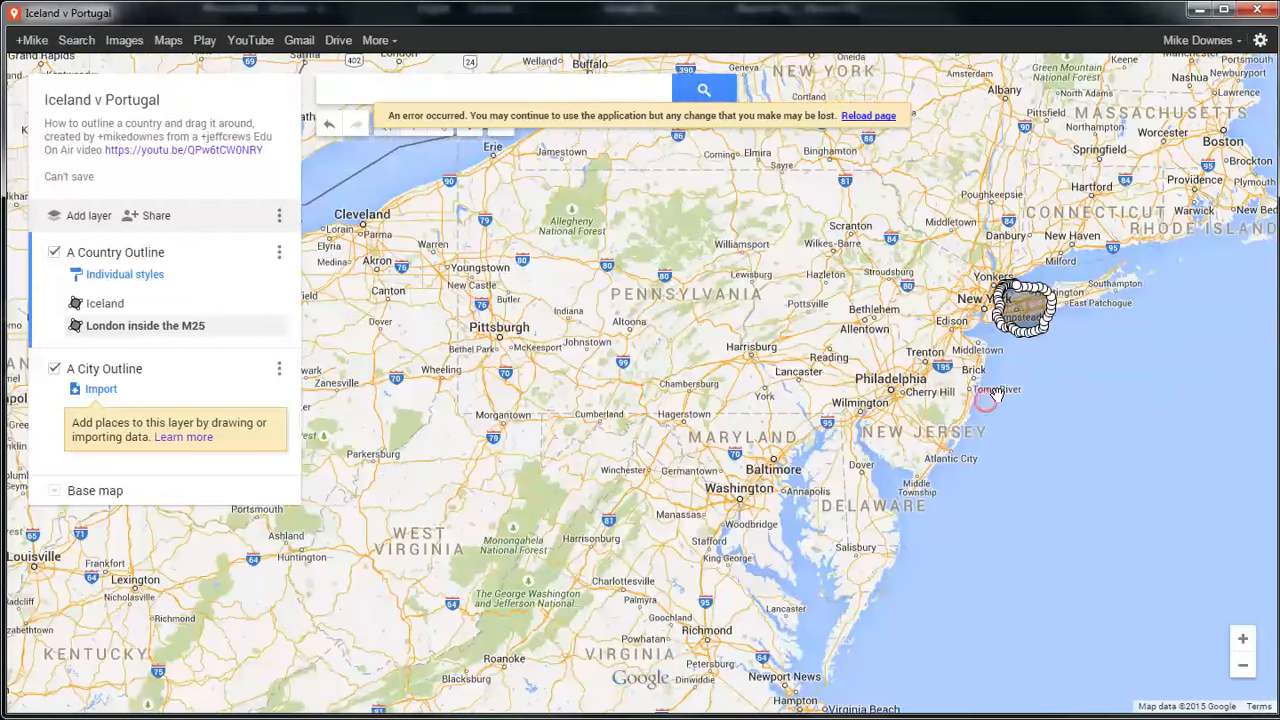
drag(1018, 312, 971, 370)
click(918, 420)
drag(873, 462, 793, 500)
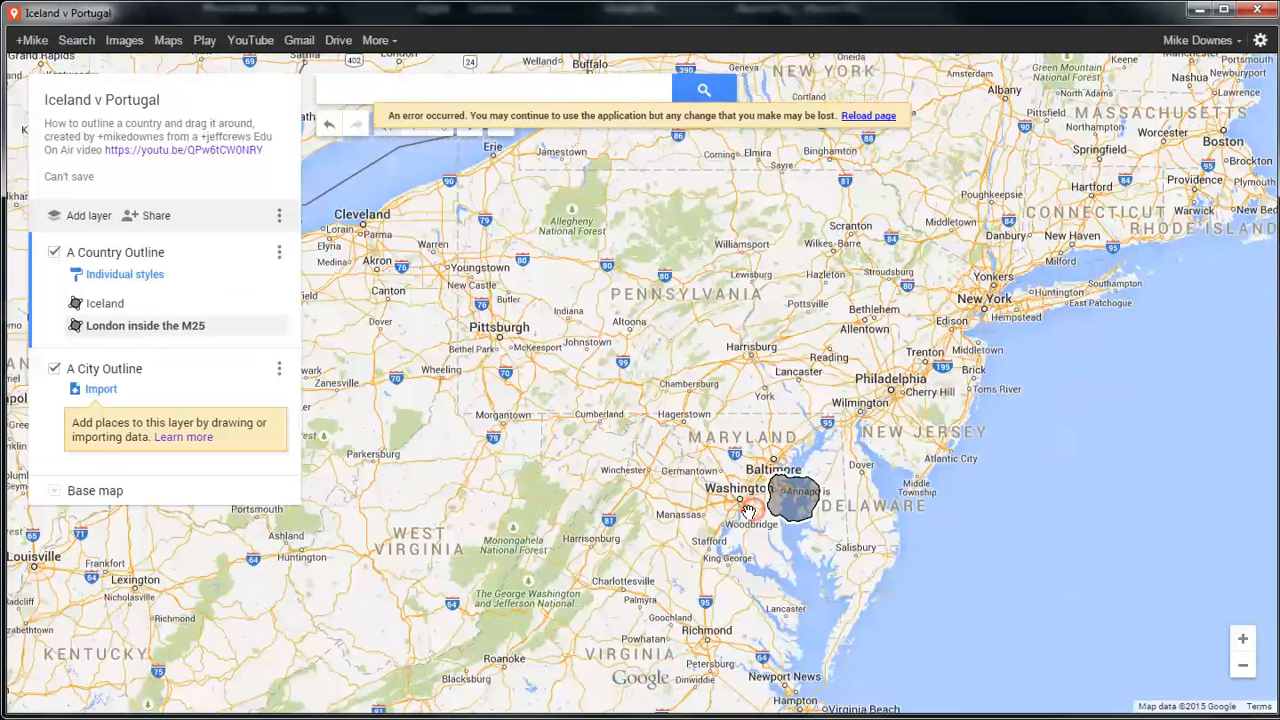
Examine the Washington area and its ring road at close range, next to the London outline.
scroll(748, 517, up, 1)
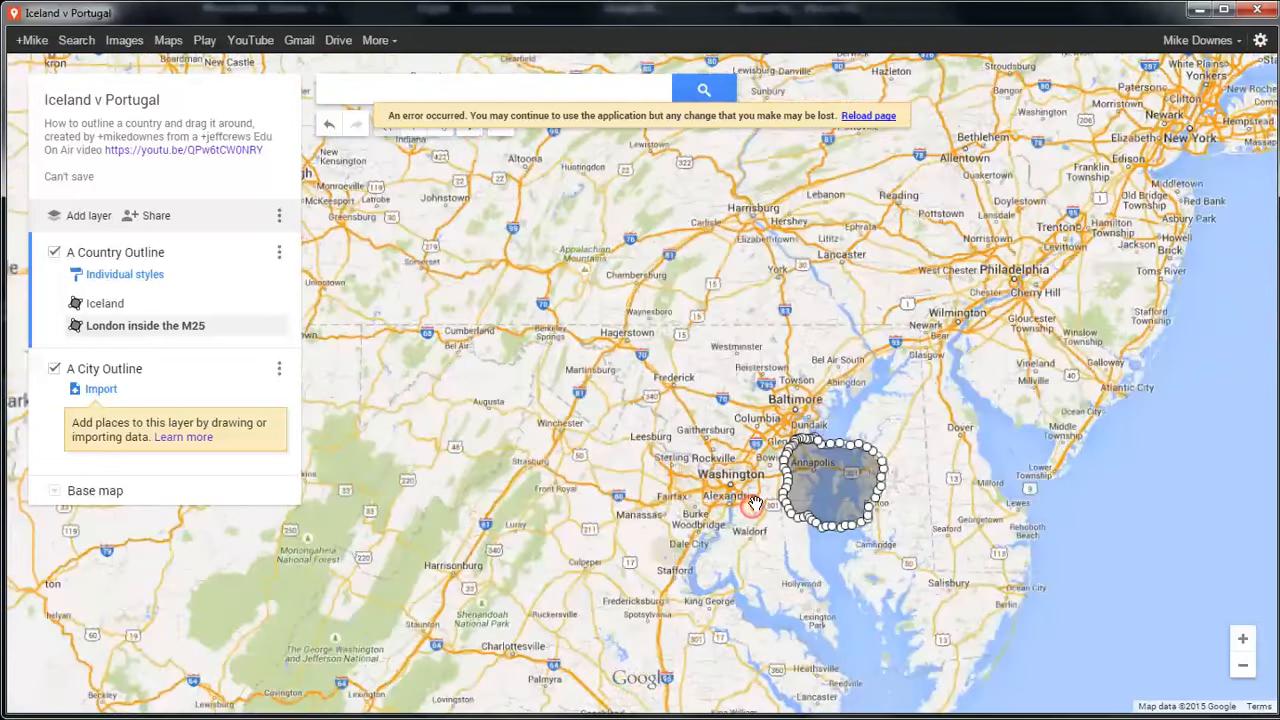
scroll(757, 502, up, 1)
scroll(766, 506, up, 1)
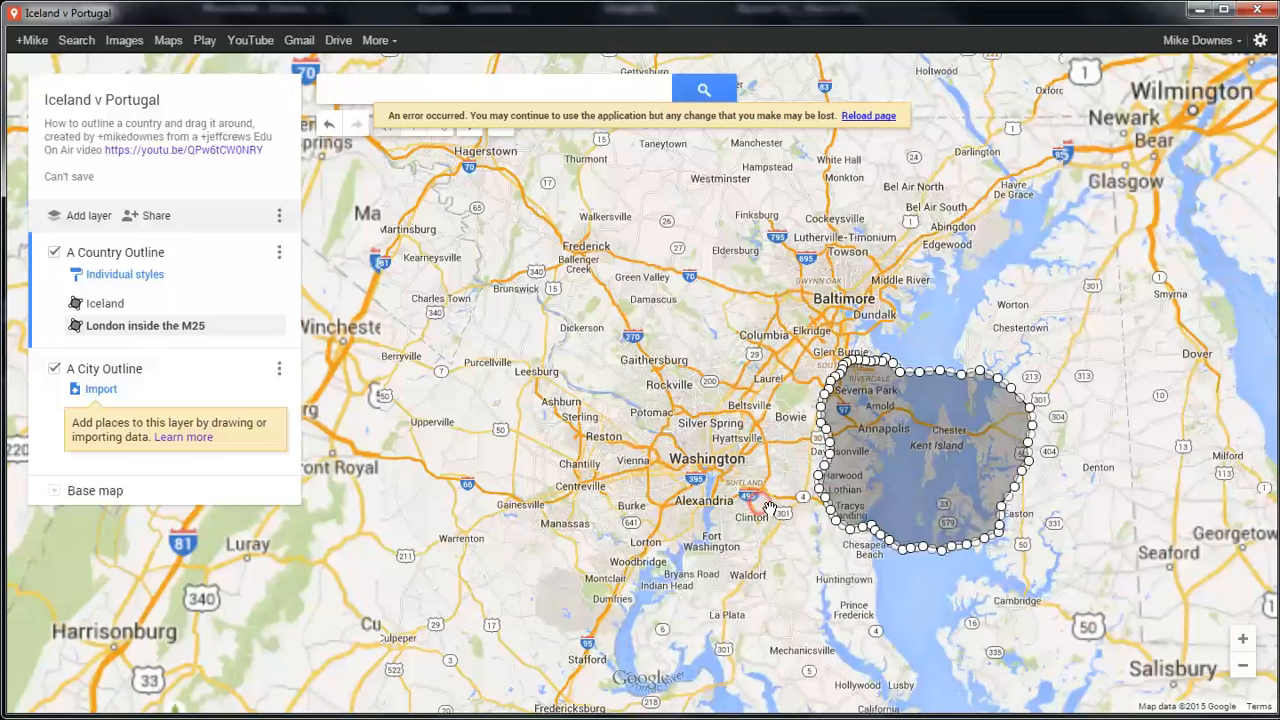
scroll(770, 508, up, 1)
drag(671, 454, 677, 497)
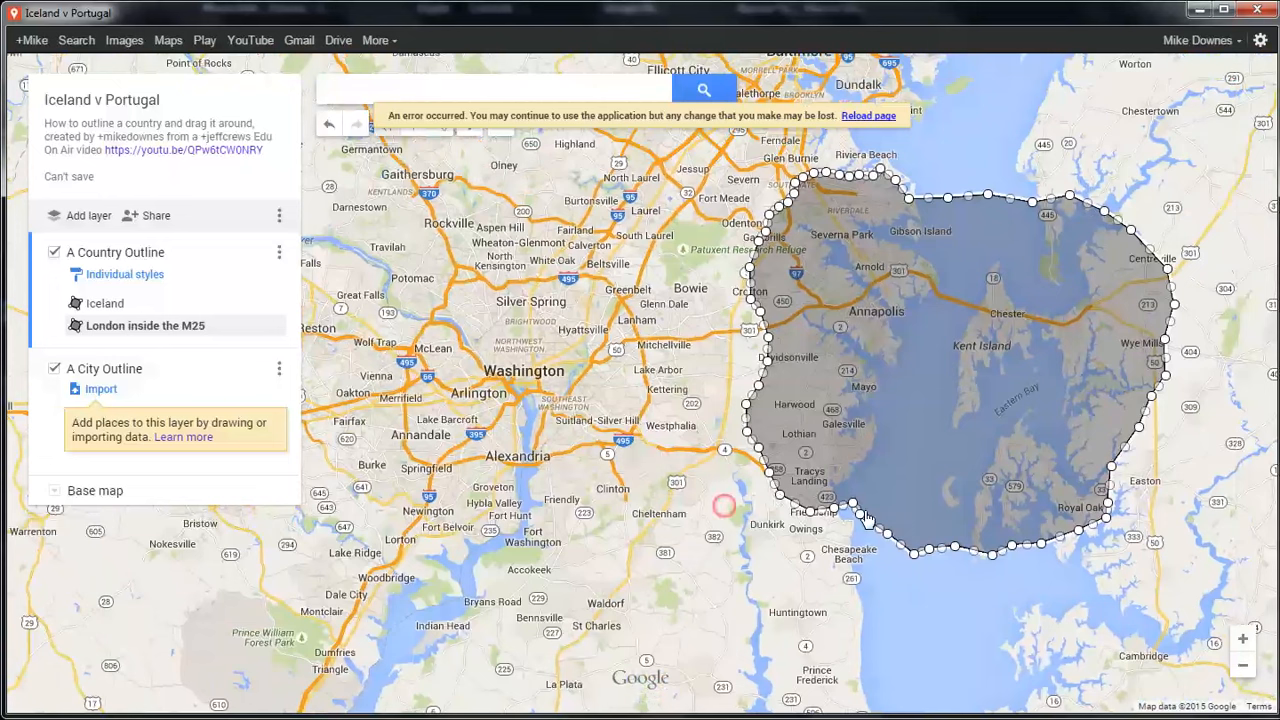
click(468, 360)
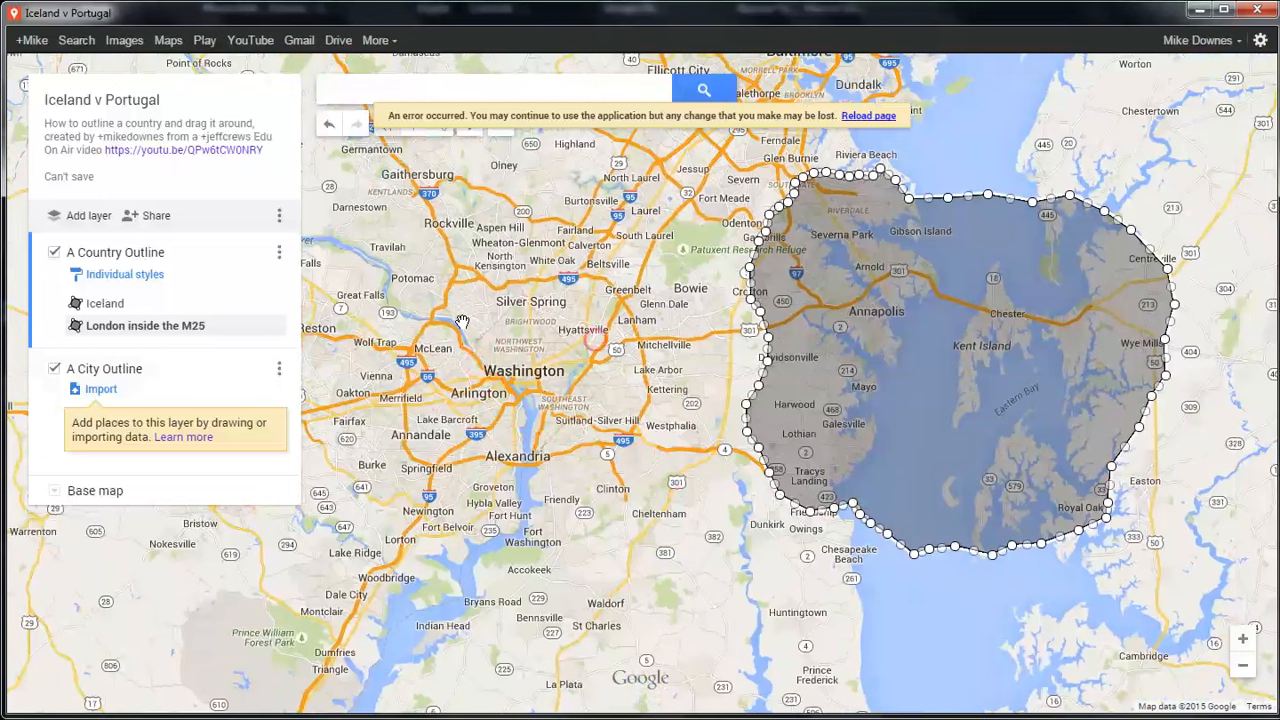
click(597, 391)
click(499, 283)
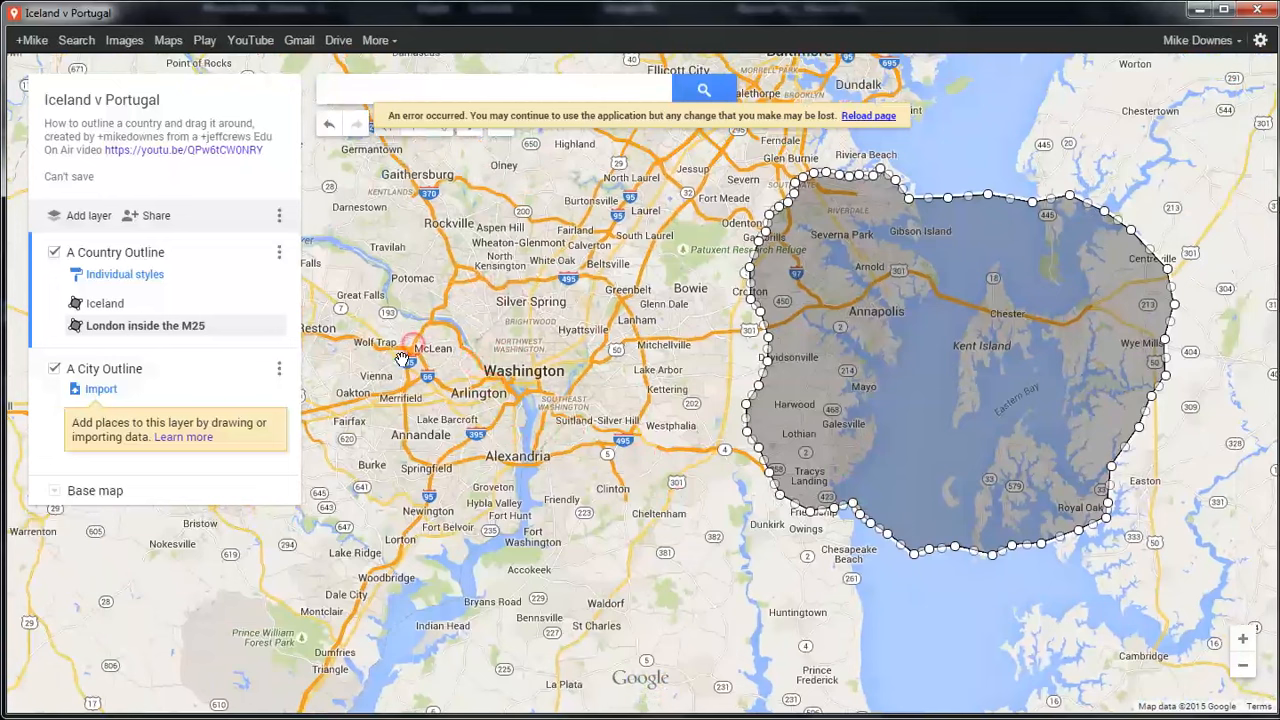
Move the London outline from Annapolis so that it is centred over Washington, then deselect it.
click(968, 368)
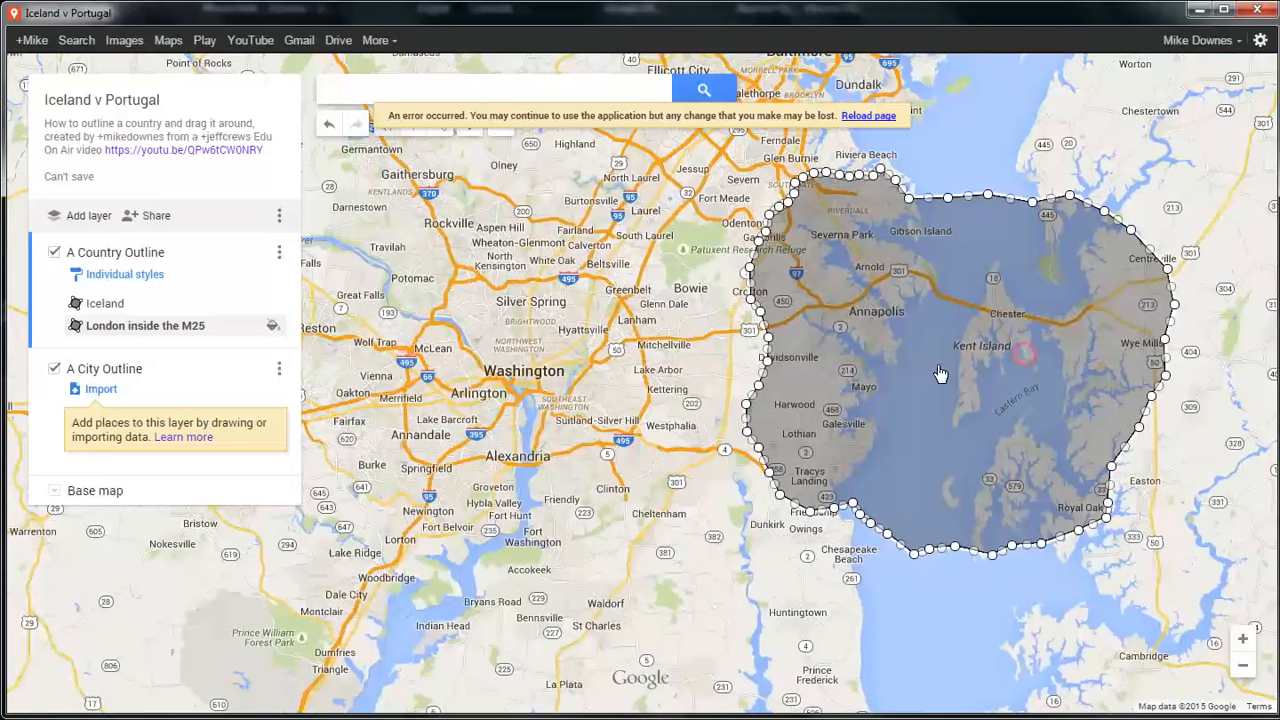
mouse_move(940, 373)
mouse_down()
mouse_move(571, 386)
mouse_move(594, 366)
mouse_up()
drag(1067, 438, 1113, 448)
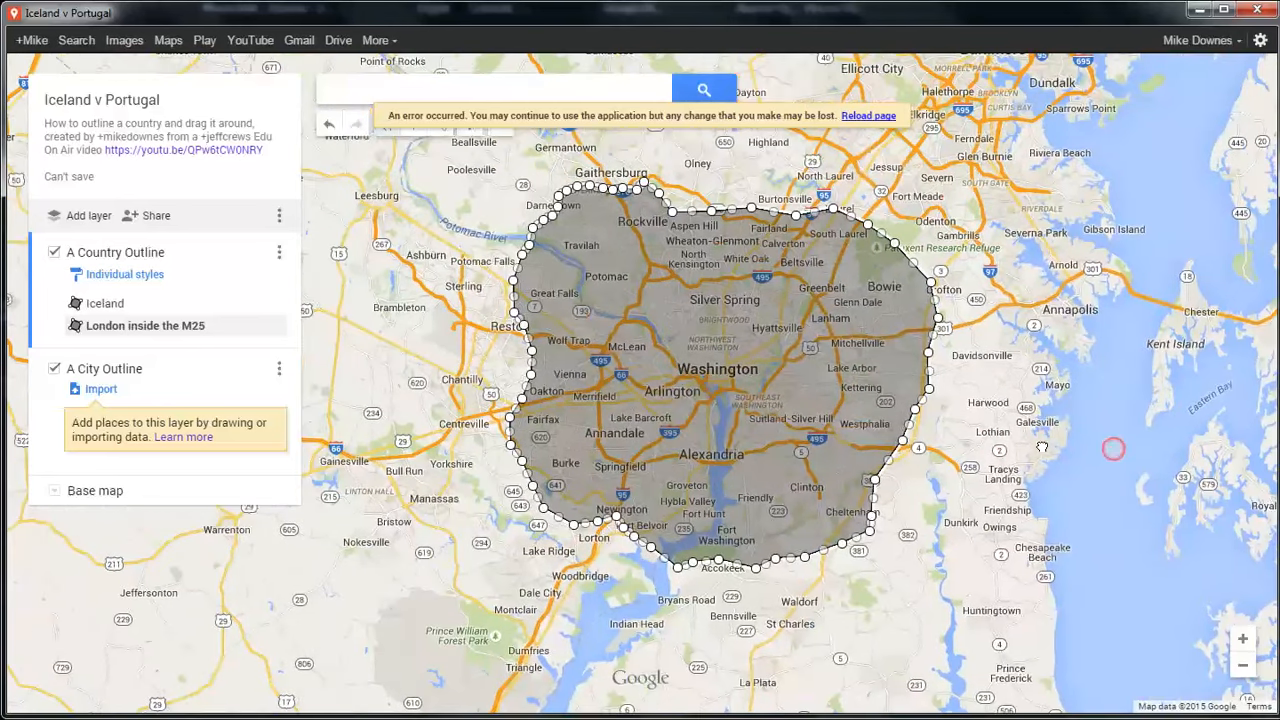
click(1068, 451)
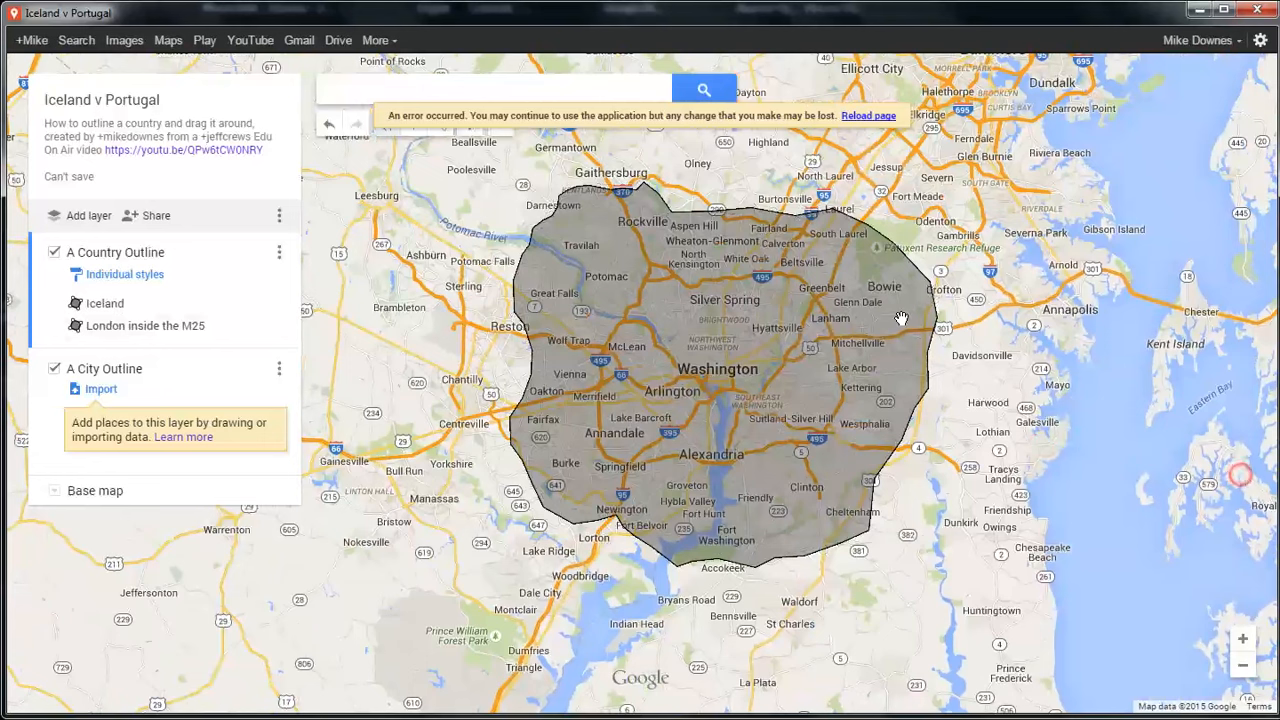
Examine how the London outline overlays the Washington ring road and the surrounding suburbs.
click(733, 327)
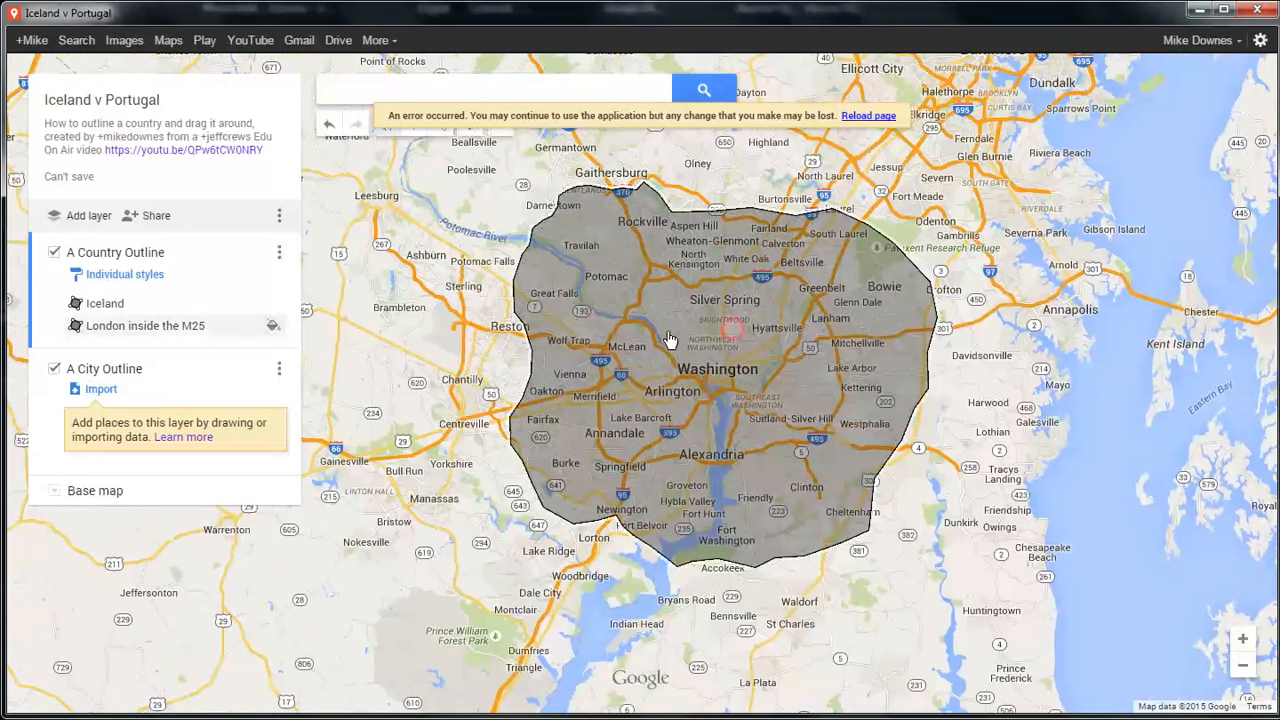
drag(390, 337, 754, 350)
drag(989, 350, 698, 347)
click(814, 457)
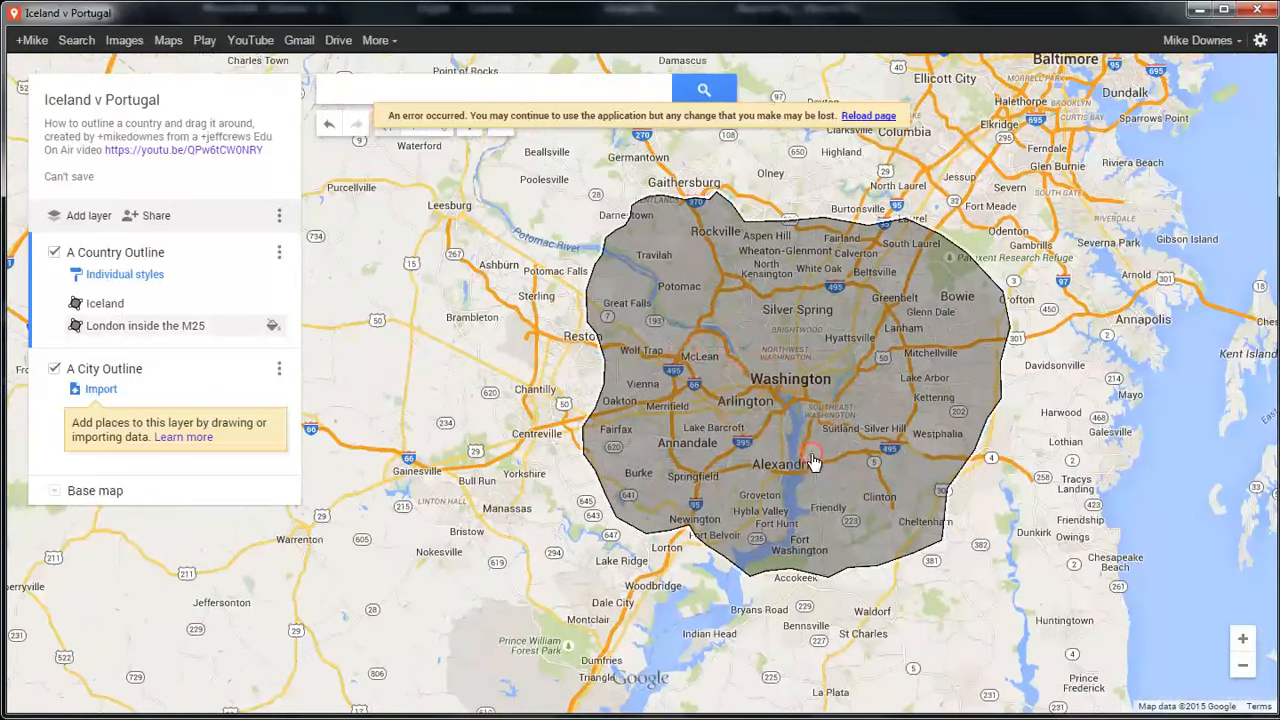